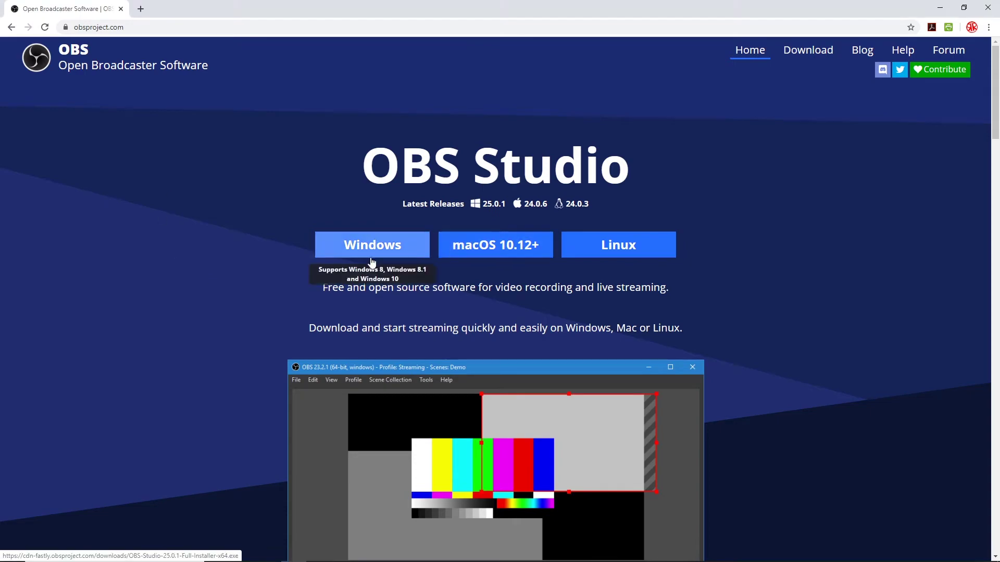
- Download the OBS Studio installer for Windows, run it, and switch to OBS Studio
{"action": "left_click", "coordinate": [330, 248]}
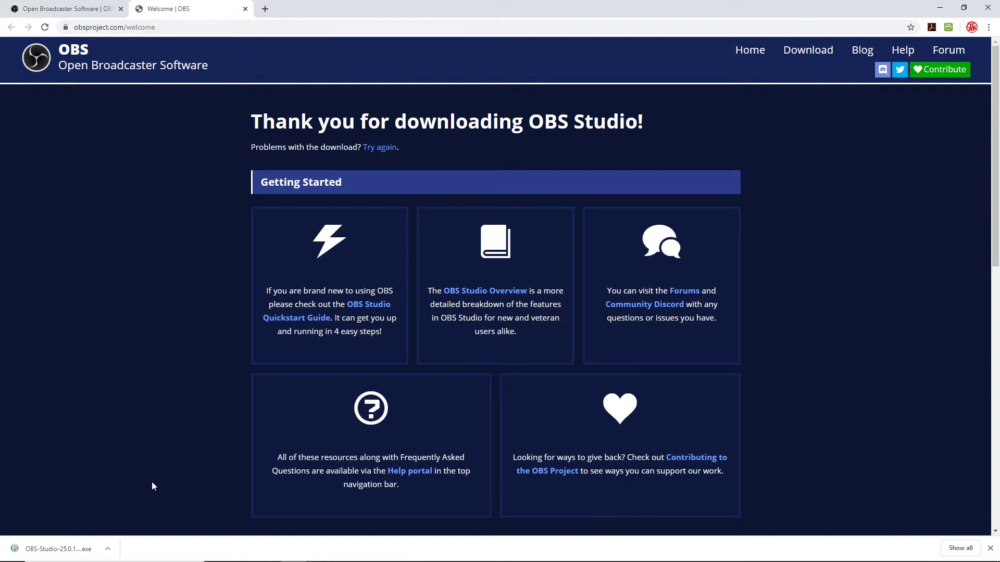
{"action": "left_click", "coordinate": [80, 555]}
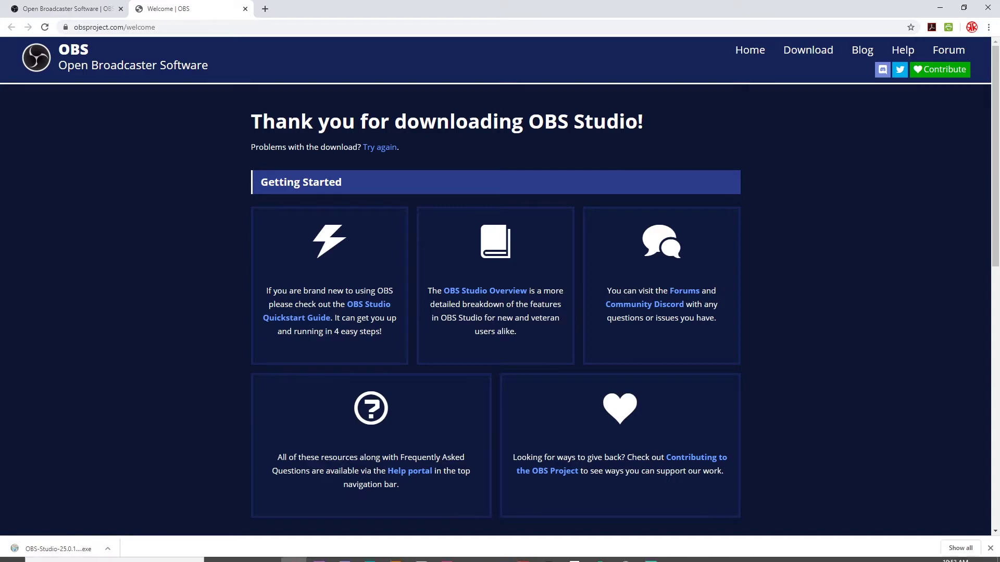
{"action": "left_click", "coordinate": [625, 551]}
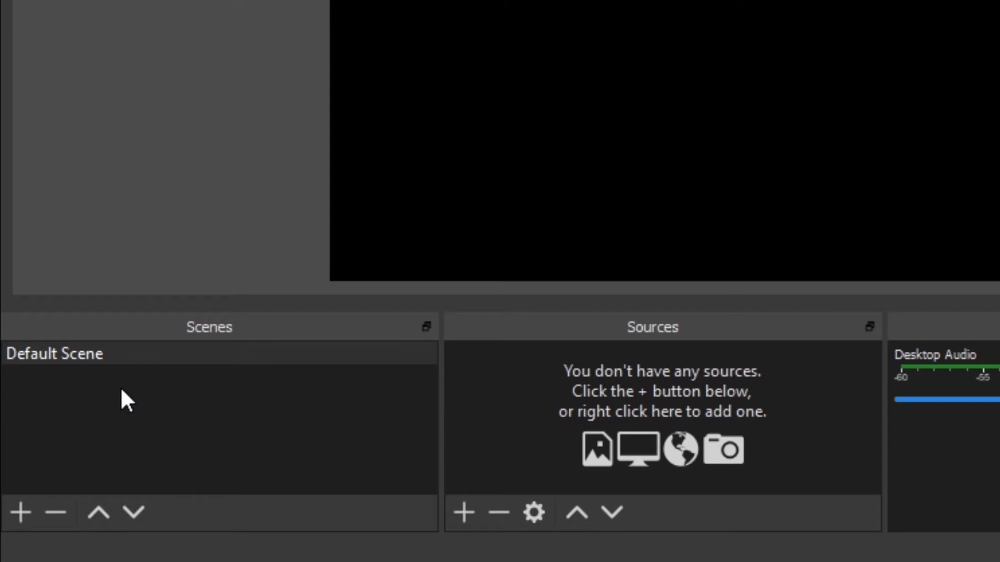
- Add a new Display Capture source named "Desktop Capture" to the Default Scene
{"action": "left_click", "coordinate": [131, 353]}
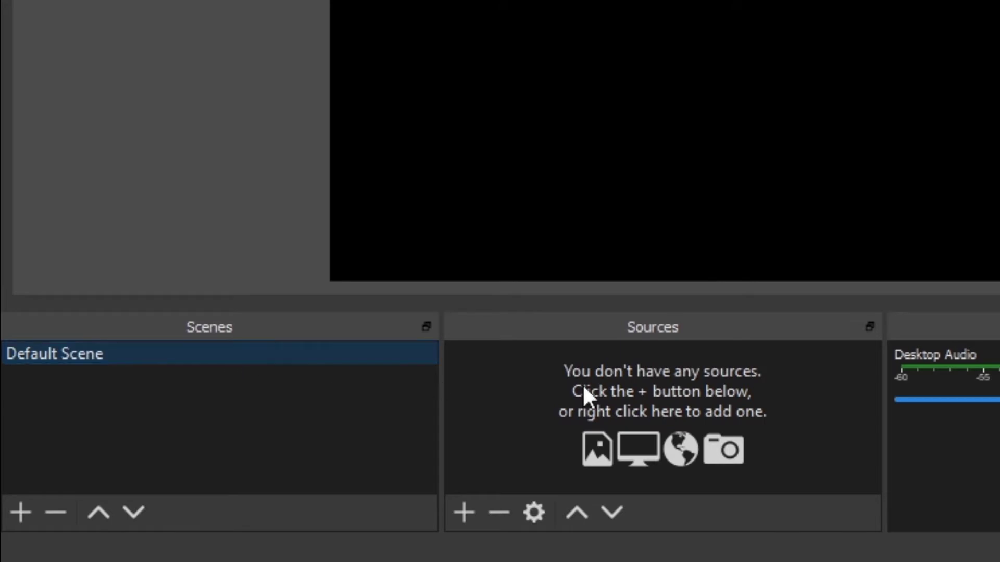
{"action": "left_click", "coordinate": [468, 512]}
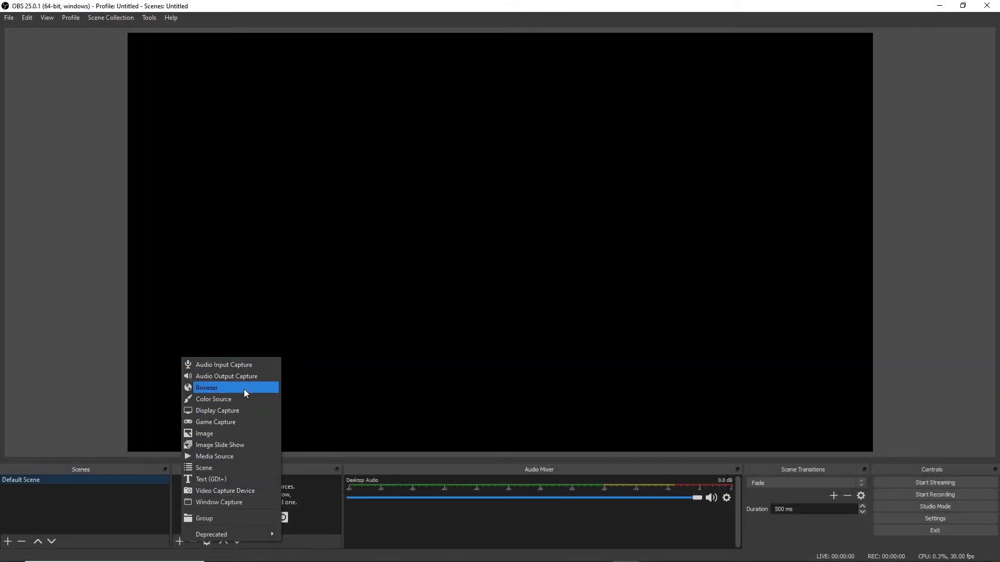
{"action": "left_click", "coordinate": [227, 411]}
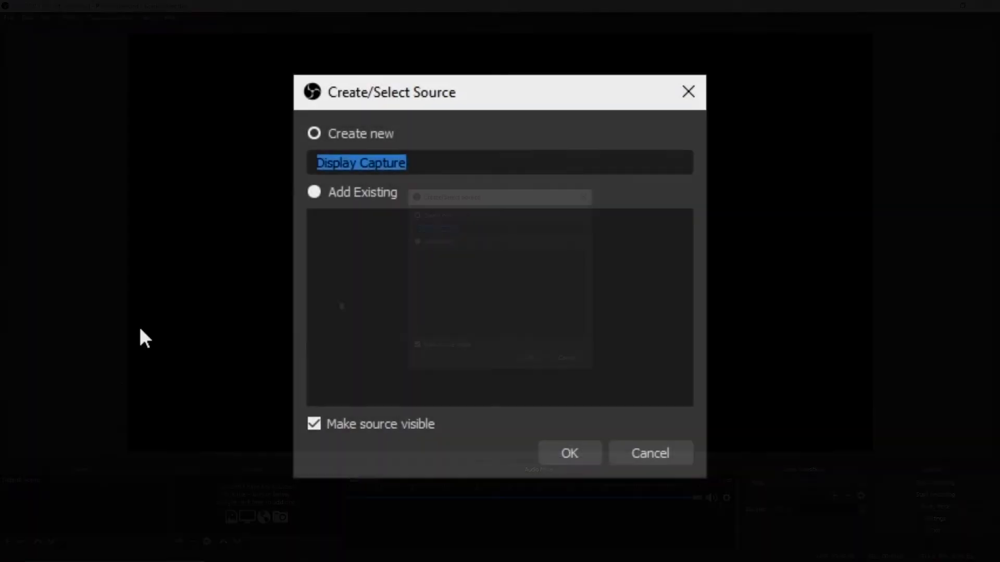
{"action": "left_click", "coordinate": [457, 166]}
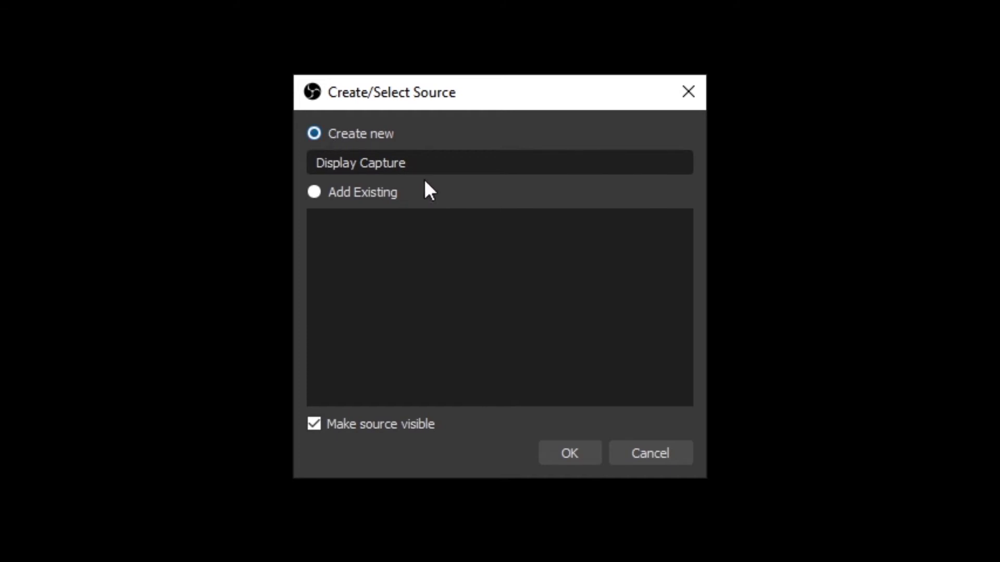
{"action": "key", "text": "BackSpace"}
{"action": "key", "text": "BackSpace"}
{"action": "key", "text": "BackSpace"}
{"action": "key", "text": "BackSpace"}
{"action": "key", "text": "BackSpace"}
{"action": "key", "text": "BackSpace"}
{"action": "key", "text": "BackSpace"}
{"action": "key", "text": "BackSpace"}
{"action": "key", "text": "BackSpace"}
{"action": "key", "text": "BackSpace"}
{"action": "key", "text": "BackSpace"}
{"action": "key", "text": "BackSpace"}
{"action": "key", "text": "BackSpace"}
{"action": "key", "text": "BackSpace"}
{"action": "key", "text": "BackSpace"}
{"action": "type", "text": "Desktop"}
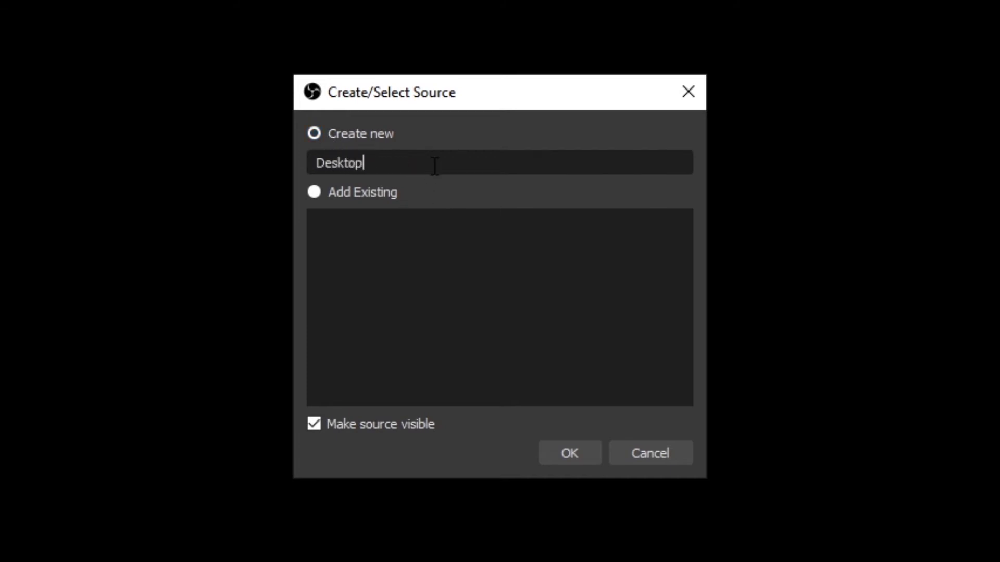
{"action": "type", "text": " Capture"}
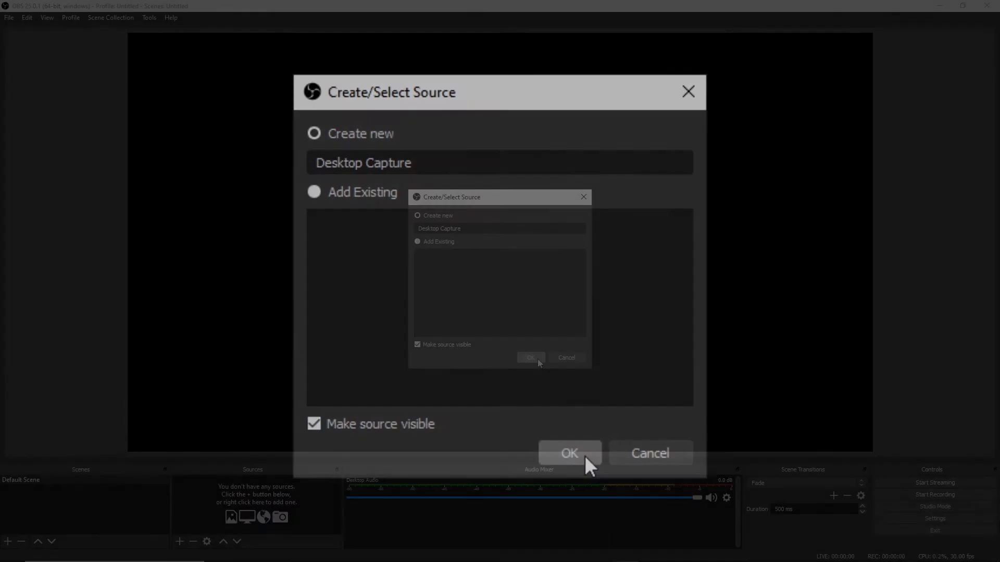
{"action": "left_click", "coordinate": [577, 457]}
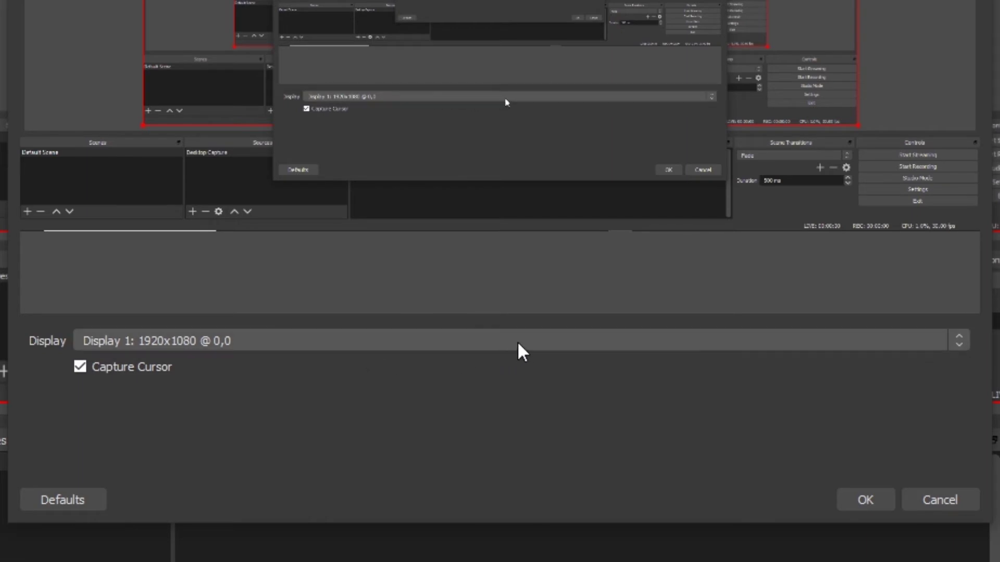
- Set Desktop Capture to Display 1: 1920x1080 @ 0,0 with Capture Cursor enabled and accept its properties
{"action": "left_click", "coordinate": [558, 342]}
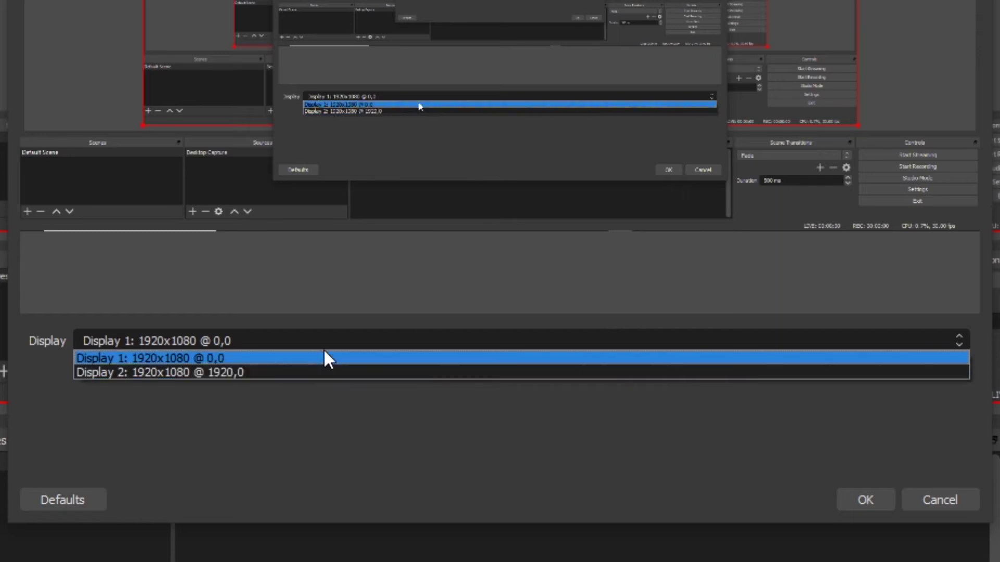
{"action": "left_click", "coordinate": [321, 357]}
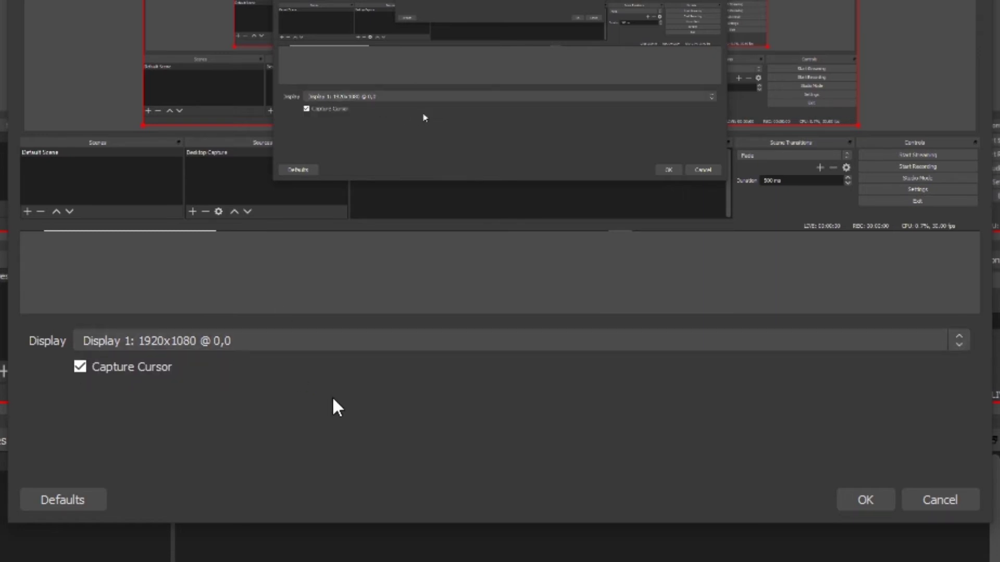
{"action": "left_click", "coordinate": [79, 367]}
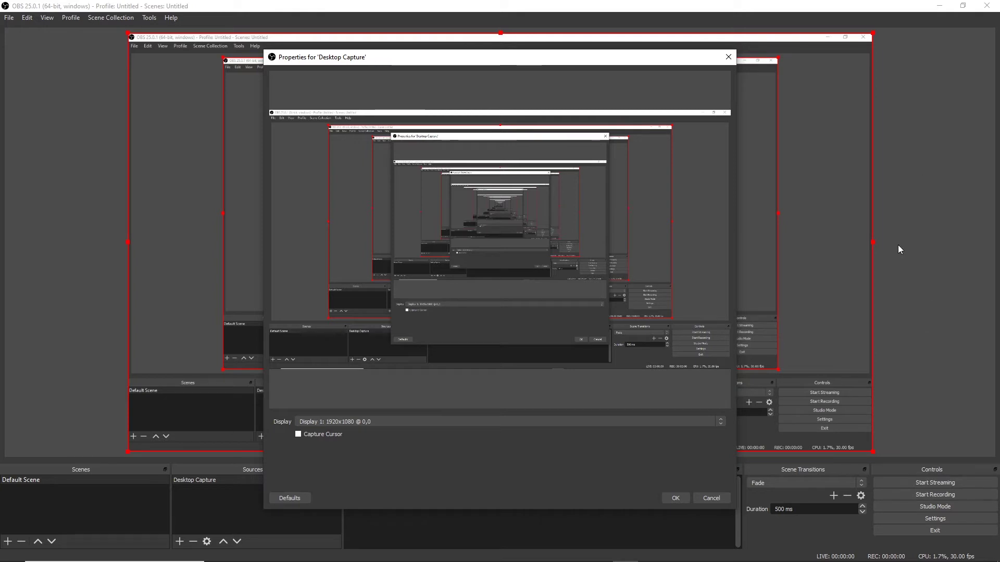
{"action": "left_click", "coordinate": [298, 434]}
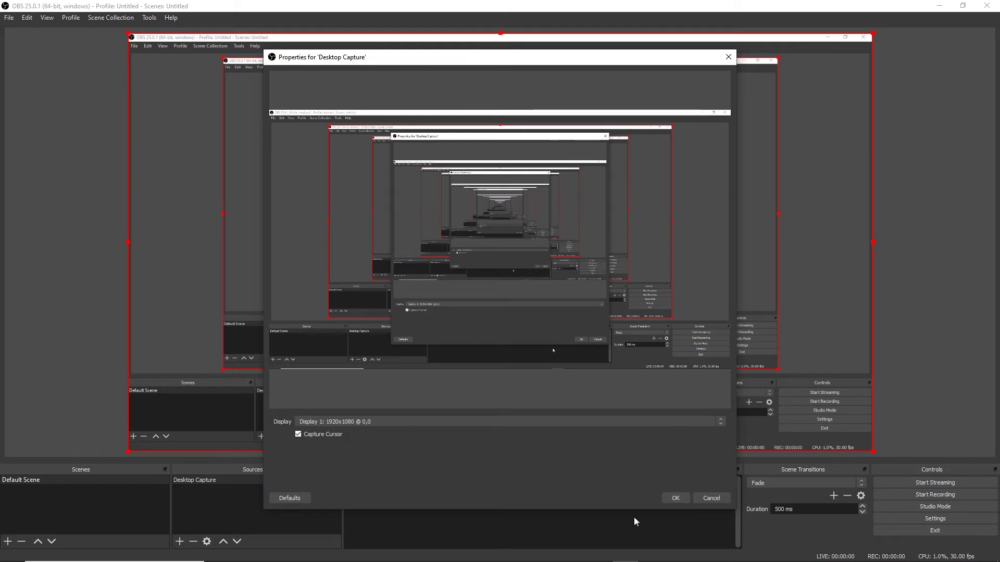
{"action": "left_click", "coordinate": [679, 499]}
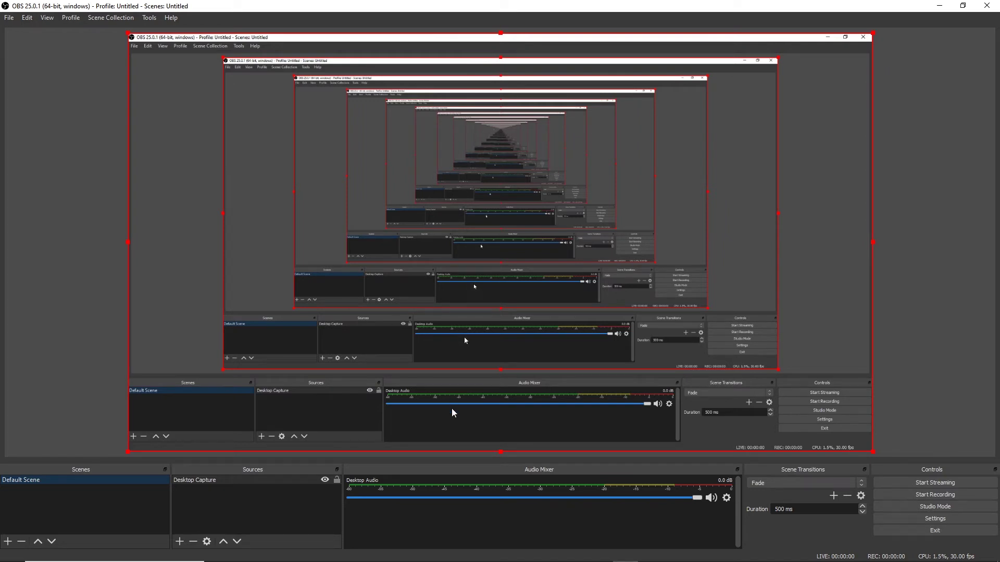
- Add a new Image source to the Default Scene under the default name "Image"
{"action": "left_click", "coordinate": [179, 542]}
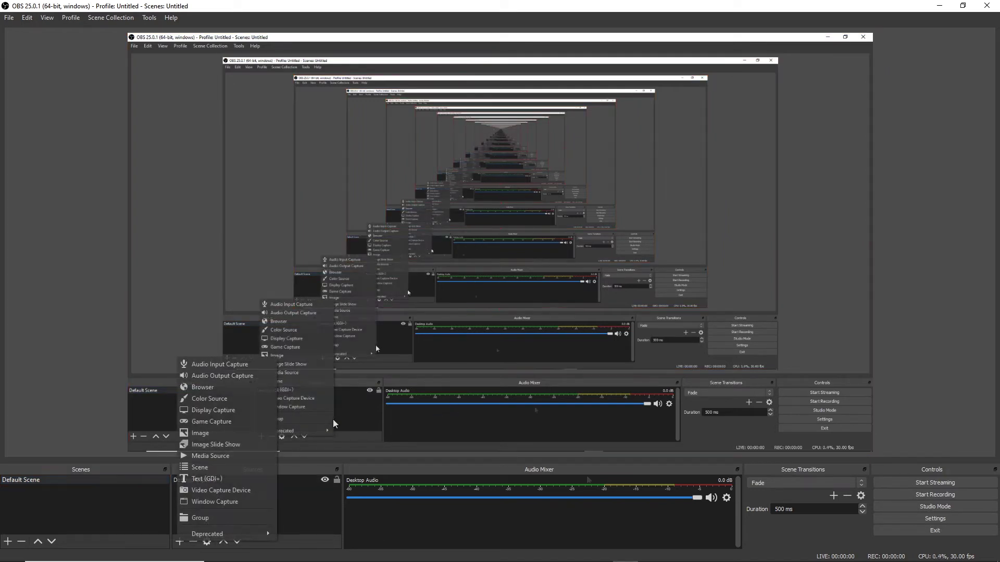
{"action": "left_click", "coordinate": [232, 434]}
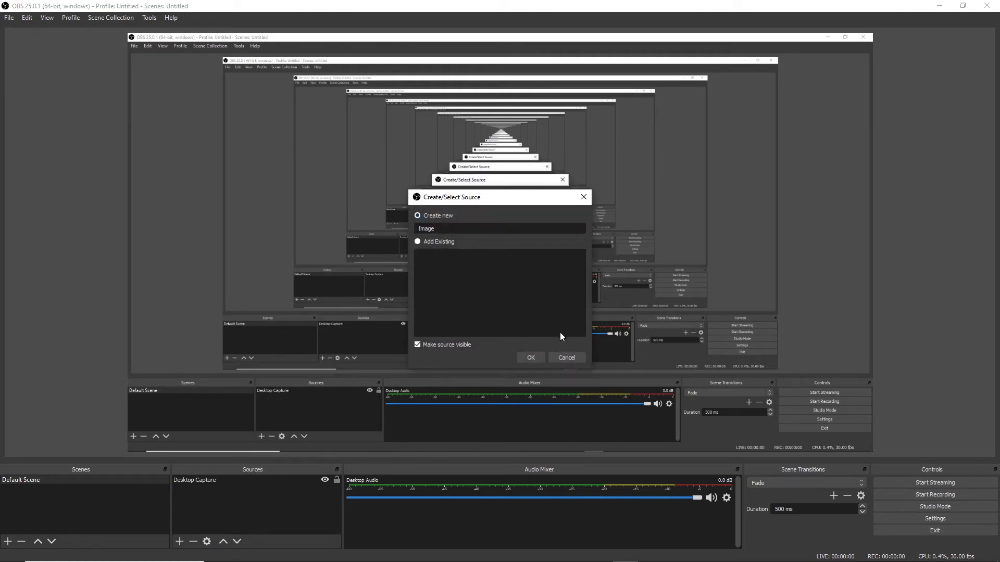
{"action": "left_click", "coordinate": [530, 358]}
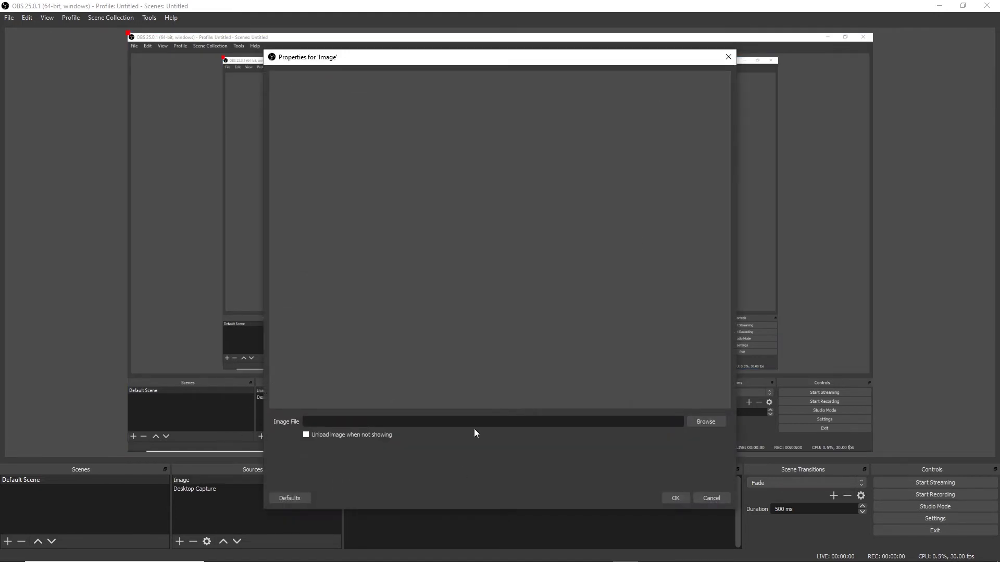
- Load the classroom JPG from the Downloads folder into the Image source and accept its properties
{"action": "left_click", "coordinate": [702, 423]}
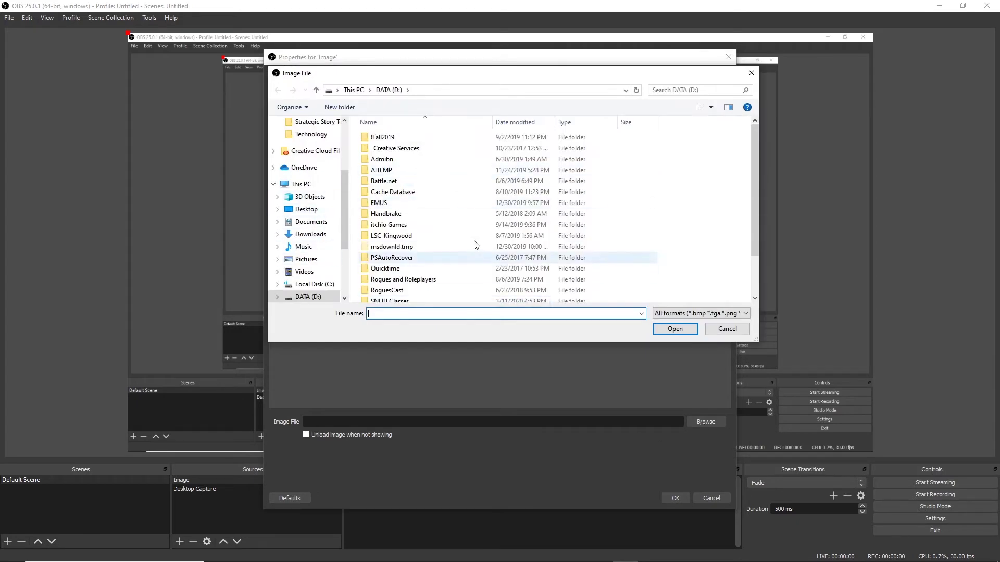
{"action": "scroll", "coordinate": [296, 266], "scroll_direction": "up", "scroll_amount": 1}
{"action": "scroll", "coordinate": [296, 267], "scroll_direction": "up", "scroll_amount": 3}
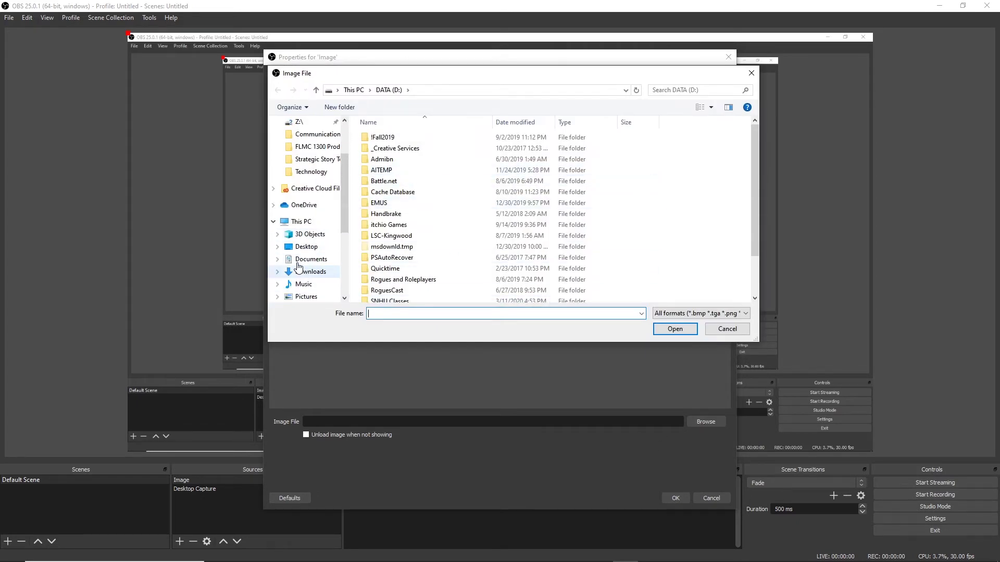
{"action": "left_click", "coordinate": [309, 144]}
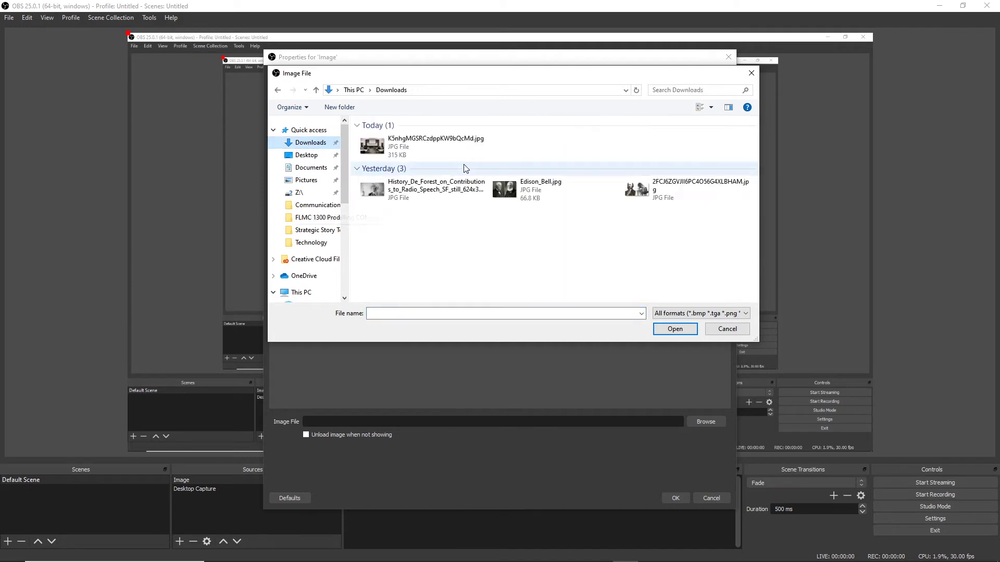
{"action": "double_click", "coordinate": [398, 145]}
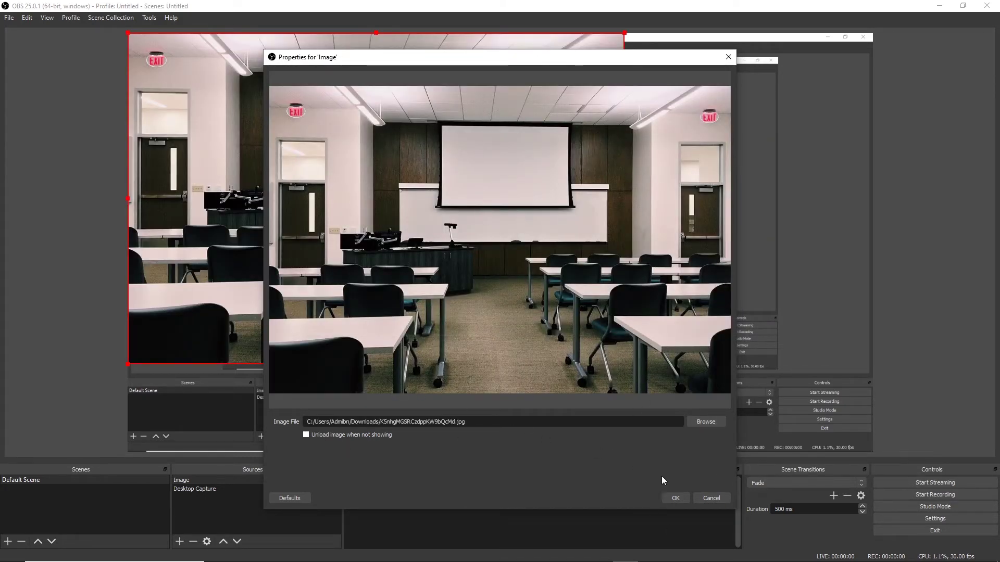
{"action": "left_click", "coordinate": [675, 496]}
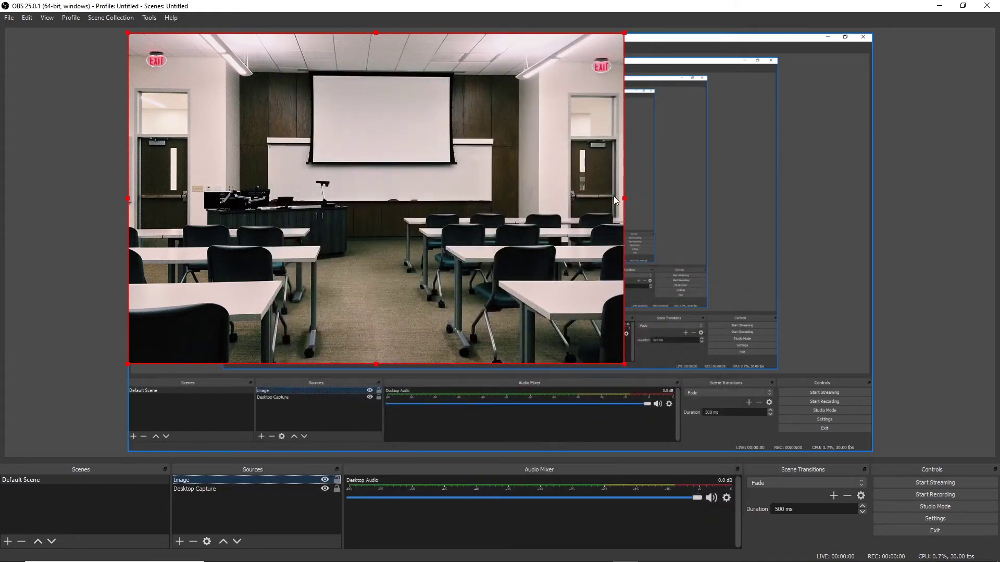
- Move the Desktop Capture source above Image in the source order so it covers the photo
{"action": "left_click", "coordinate": [85, 405]}
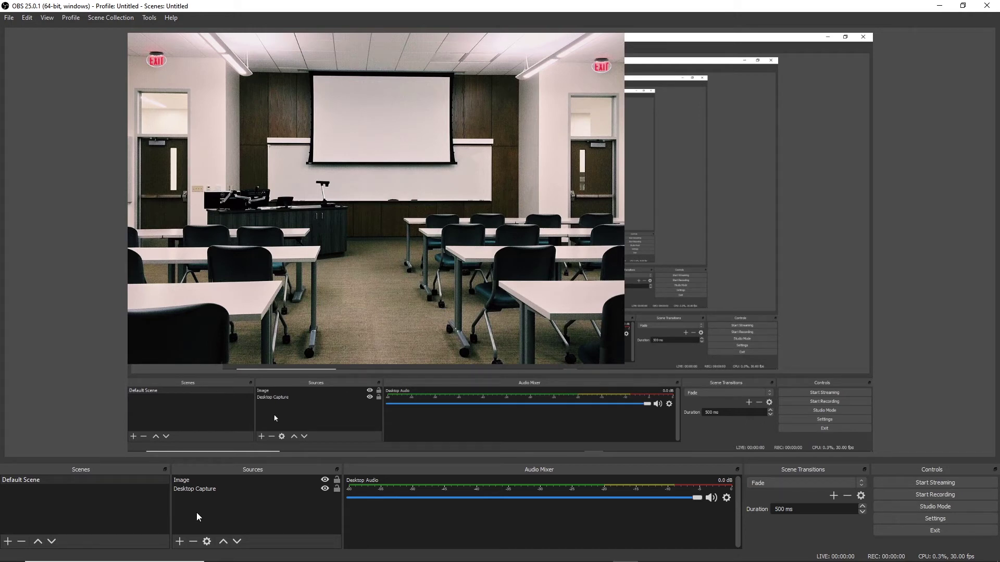
{"action": "left_click", "coordinate": [192, 479]}
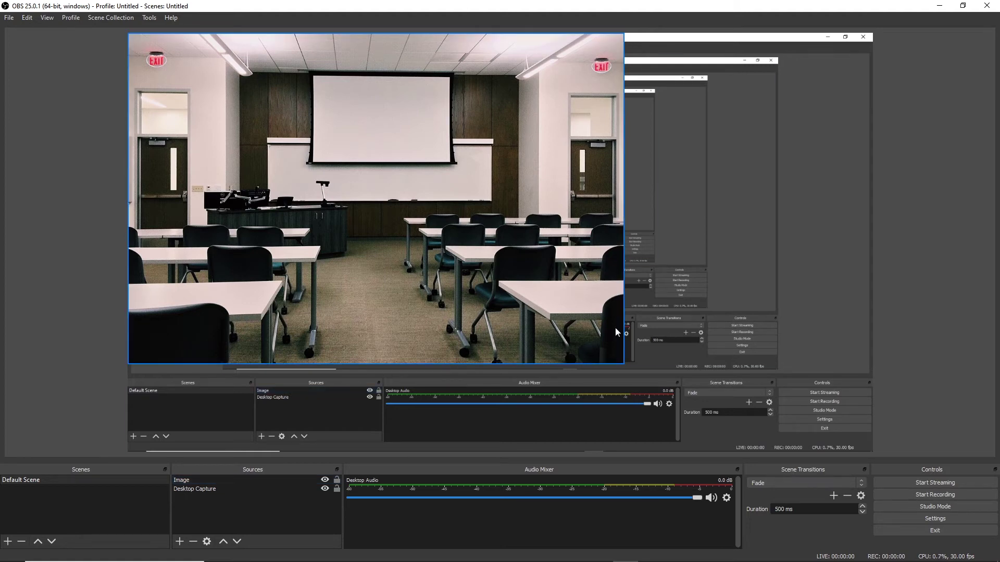
{"action": "left_click", "coordinate": [537, 416]}
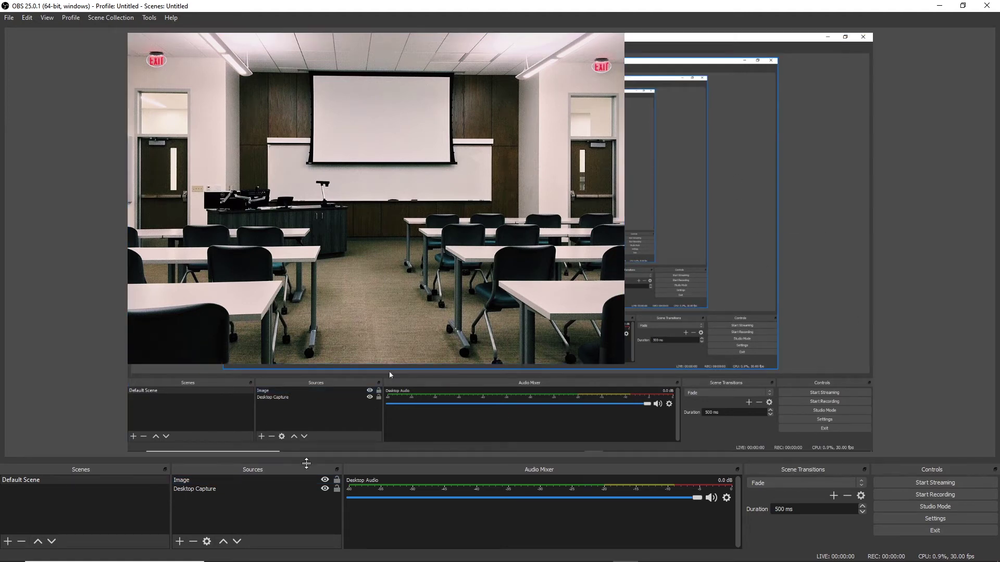
{"action": "left_click_drag", "start_coordinate": [191, 487], "coordinate": [192, 477]}
{"action": "left_click", "coordinate": [197, 514]}
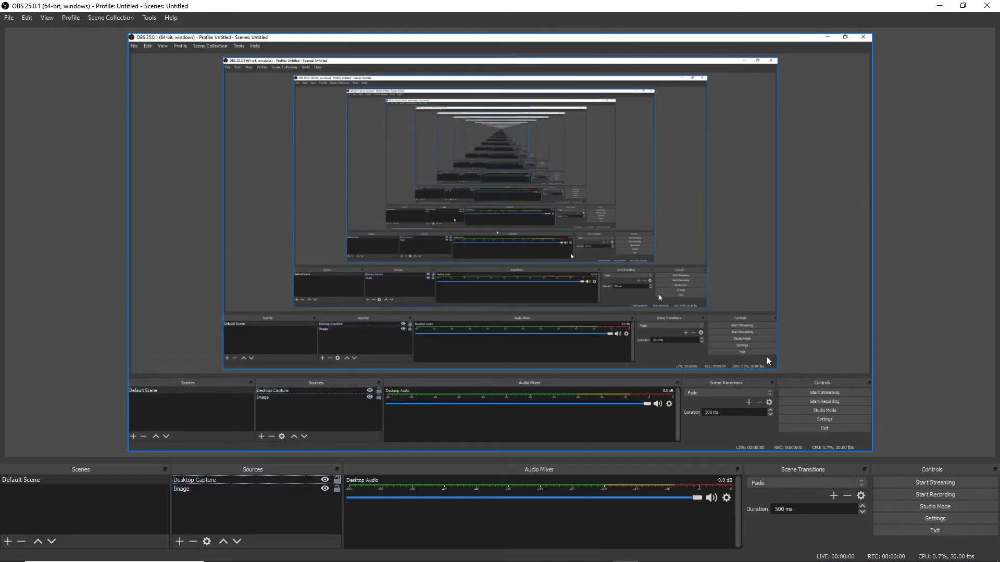
- Move the Image source back above Desktop Capture in the source order
{"action": "left_click", "coordinate": [183, 489]}
{"action": "left_click_drag", "start_coordinate": [184, 490], "coordinate": [189, 480]}
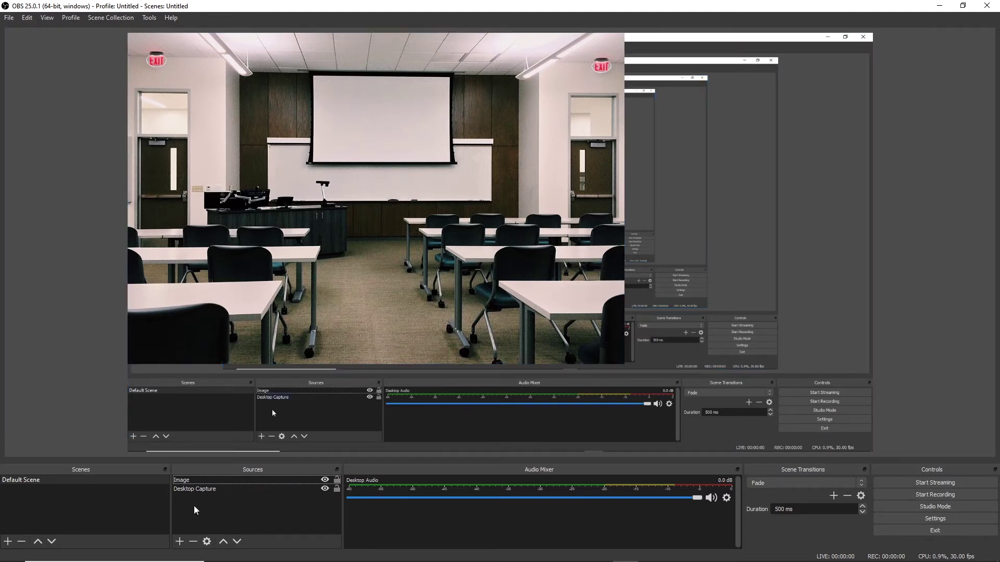
- Scale the classroom image up proportionally from its lower-right corner to span the full canvas width
{"action": "left_click", "coordinate": [548, 299]}
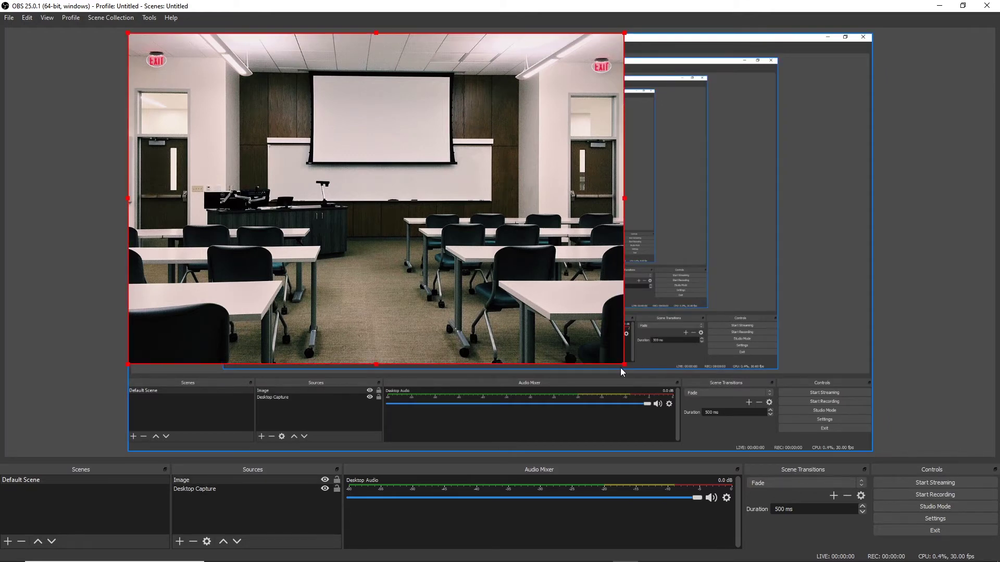
{"action": "left_click_drag", "start_coordinate": [624, 365], "coordinate": [703, 414]}
{"action": "left_click_drag", "start_coordinate": [793, 451], "coordinate": [875, 486]}
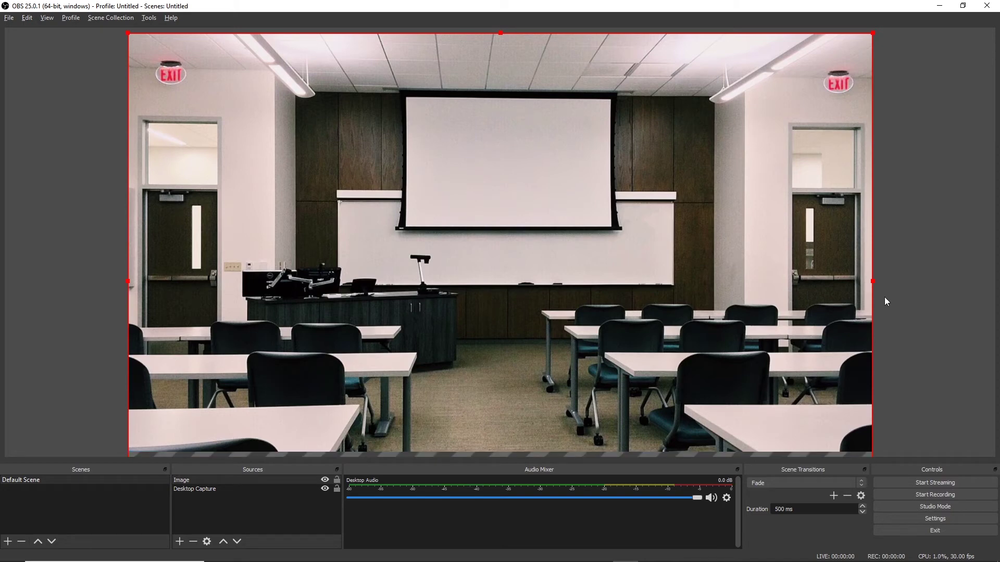
- Crop the right edge of the classroom image inward on the canvas, without scaling it, and deselect it
{"action": "key", "text": "alt"}
{"action": "left_click_drag", "start_coordinate": [874, 282], "coordinate": [789, 288]}
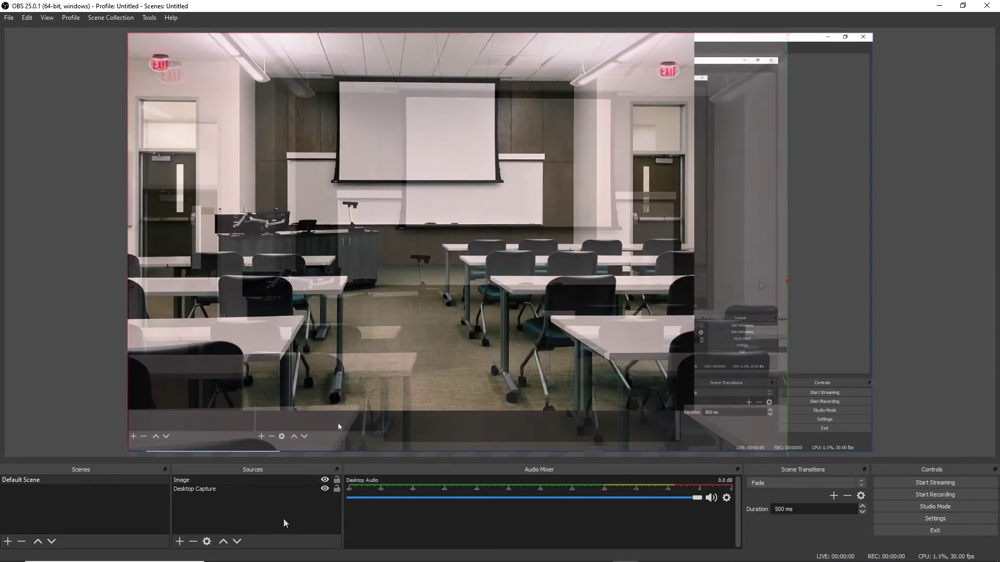
{"action": "left_click", "coordinate": [281, 522]}
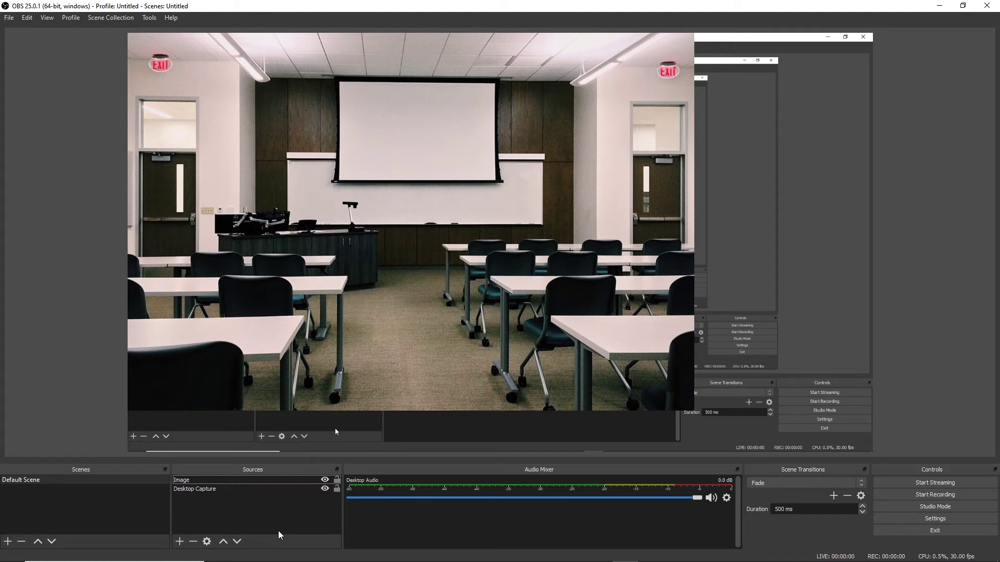
- Check the Windows playback device and its system volume, and close the volume display
{"action": "left_click", "coordinate": [180, 543]}
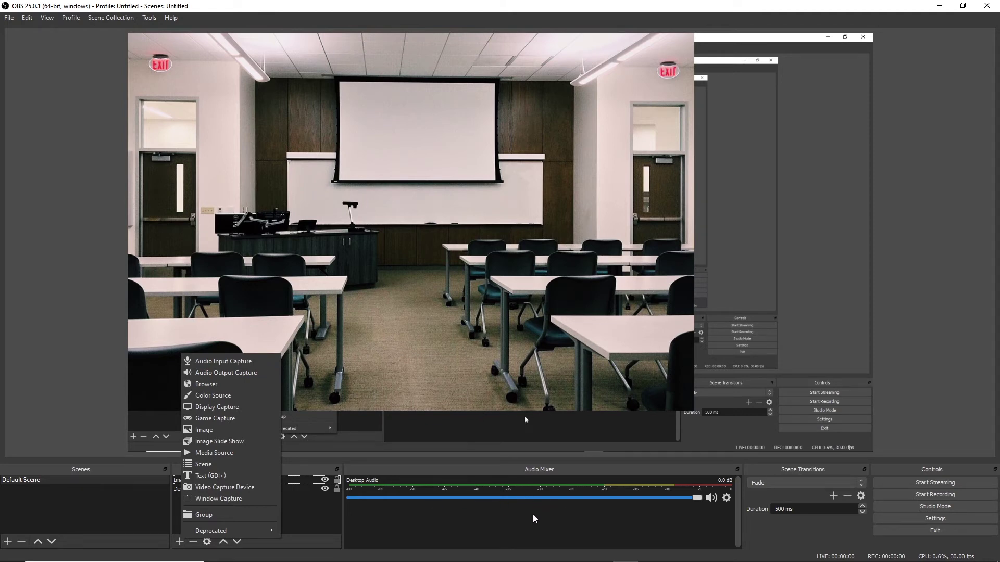
{"action": "left_click", "coordinate": [916, 557]}
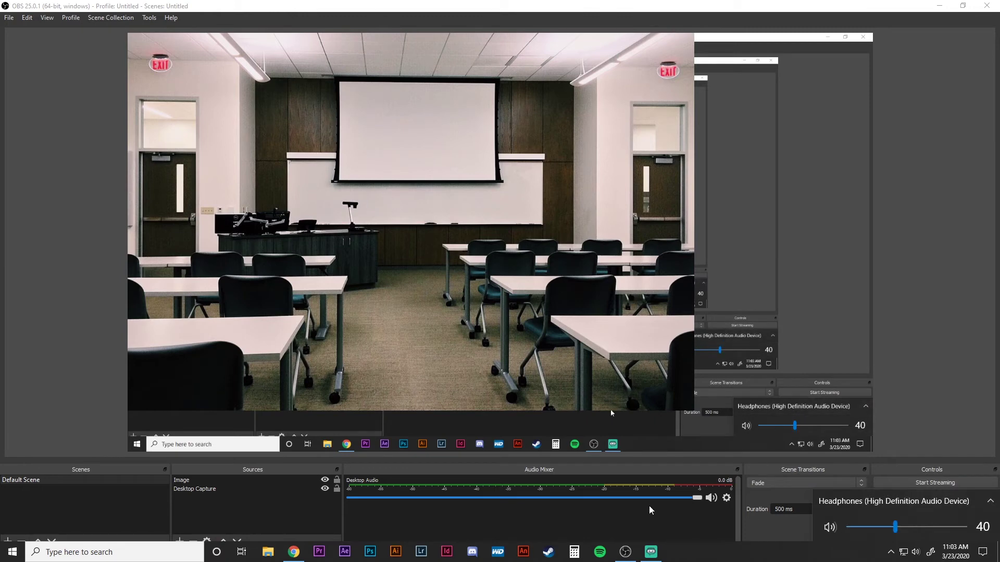
{"action": "left_click", "coordinate": [646, 520]}
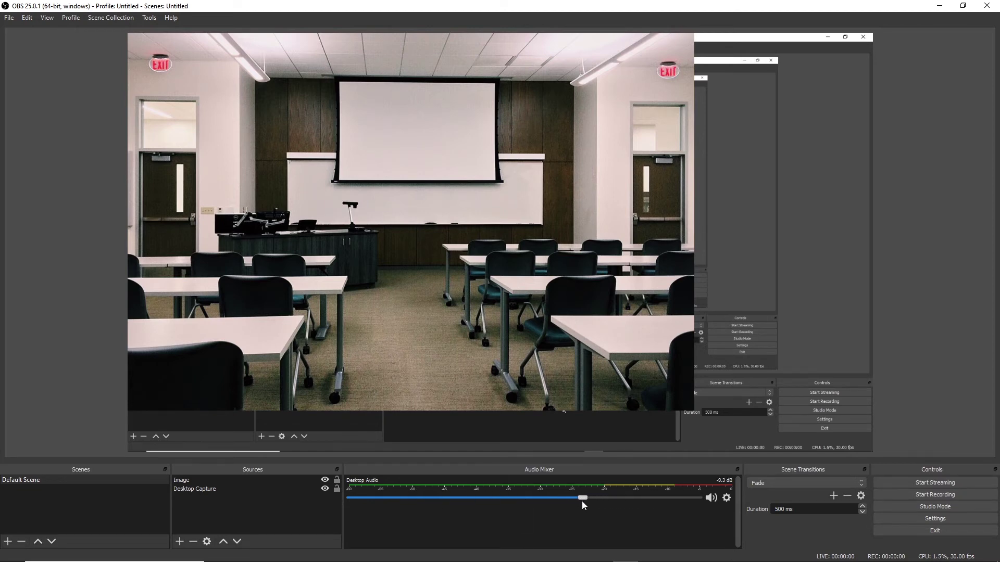
- Raise the Desktop Audio level in the mixer to 0.0 dB
{"action": "left_click_drag", "start_coordinate": [582, 502], "coordinate": [693, 514]}
- Add a new Audio Input Capture source named Microphone 1 that uses the Microphone (USB Audio CODEC) device
{"action": "left_click", "coordinate": [178, 537]}
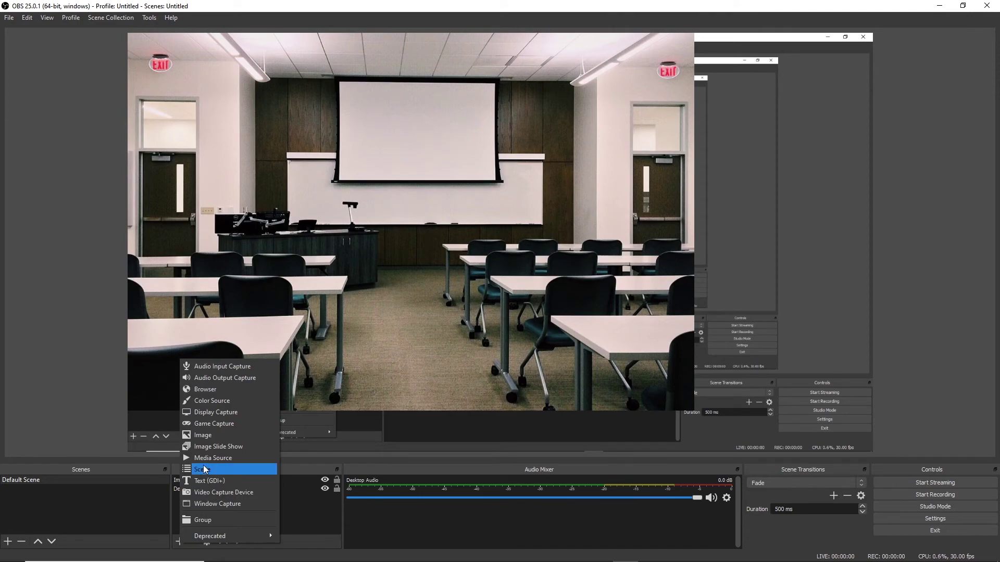
{"action": "left_click", "coordinate": [212, 368]}
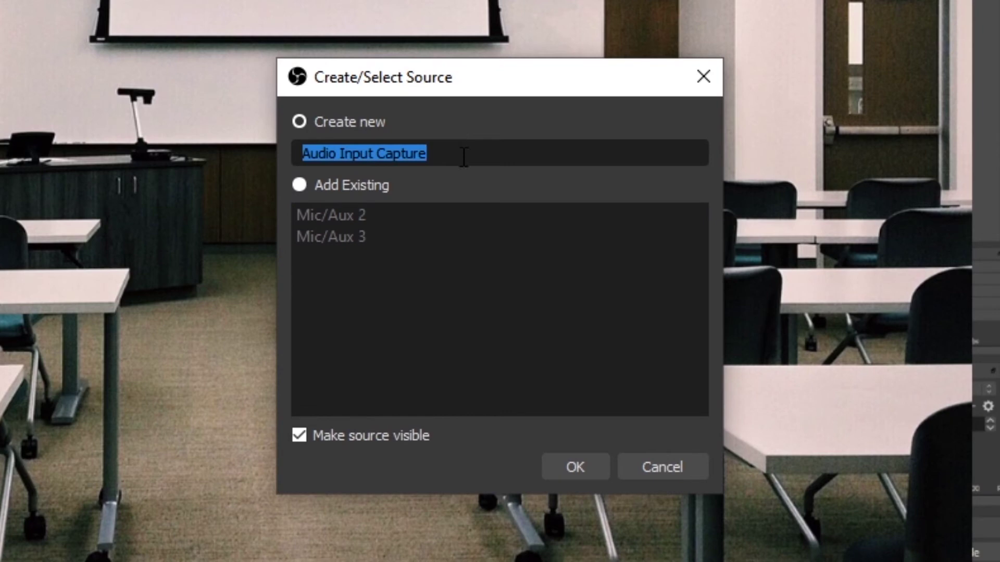
{"action": "type", "text": "Microphon"}
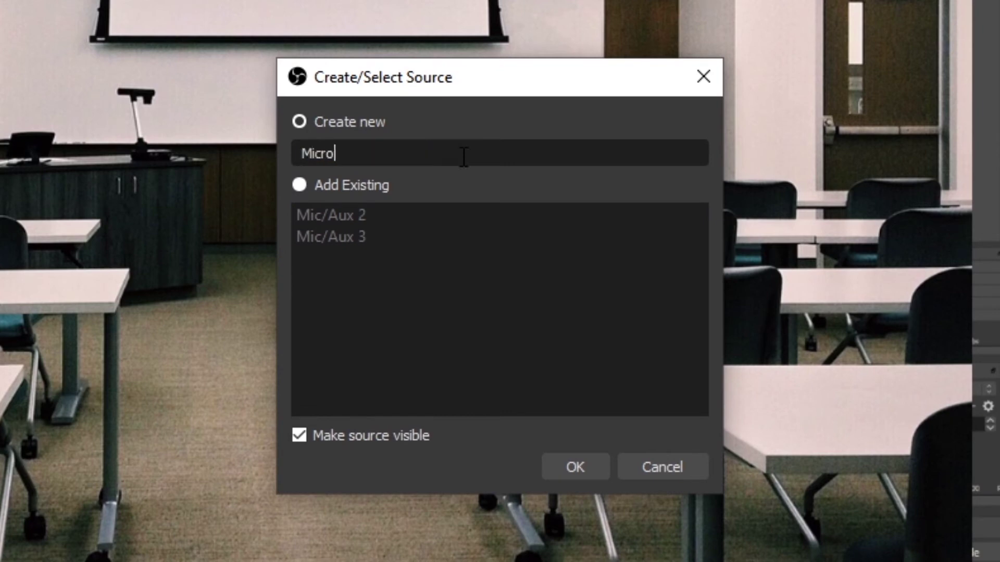
{"action": "type", "text": "e 1"}
{"action": "left_click", "coordinate": [592, 463]}
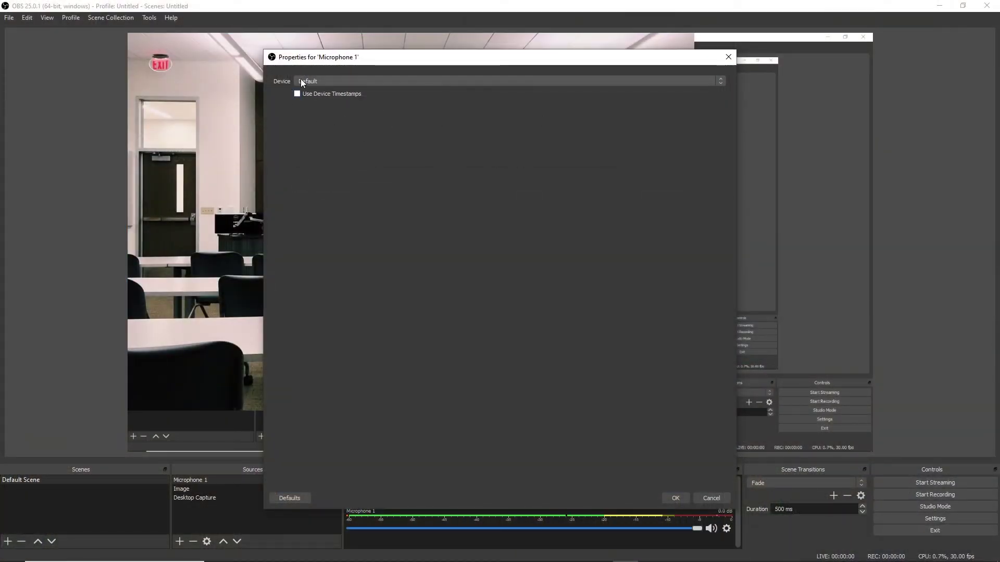
{"action": "left_click", "coordinate": [361, 83]}
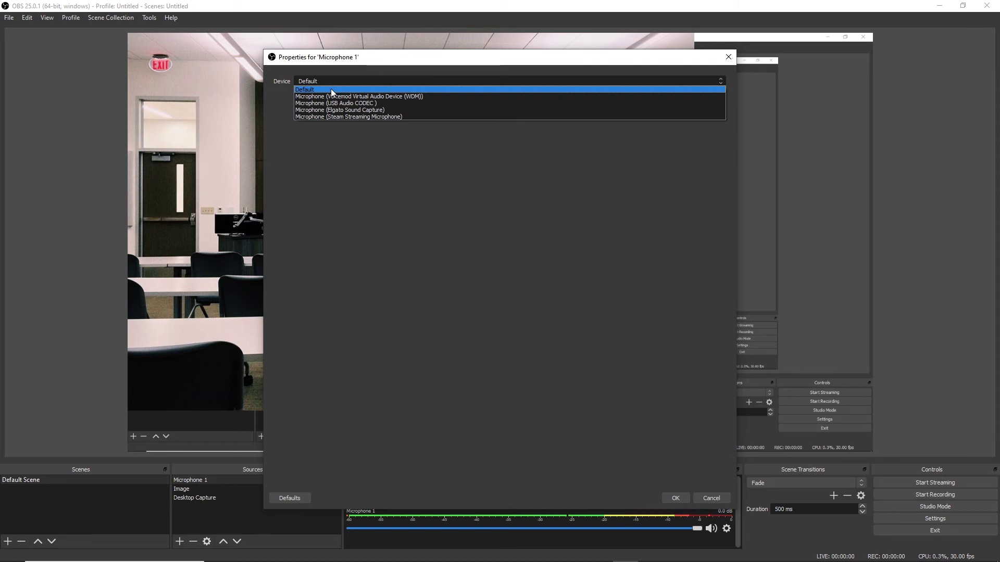
{"action": "left_click", "coordinate": [392, 103]}
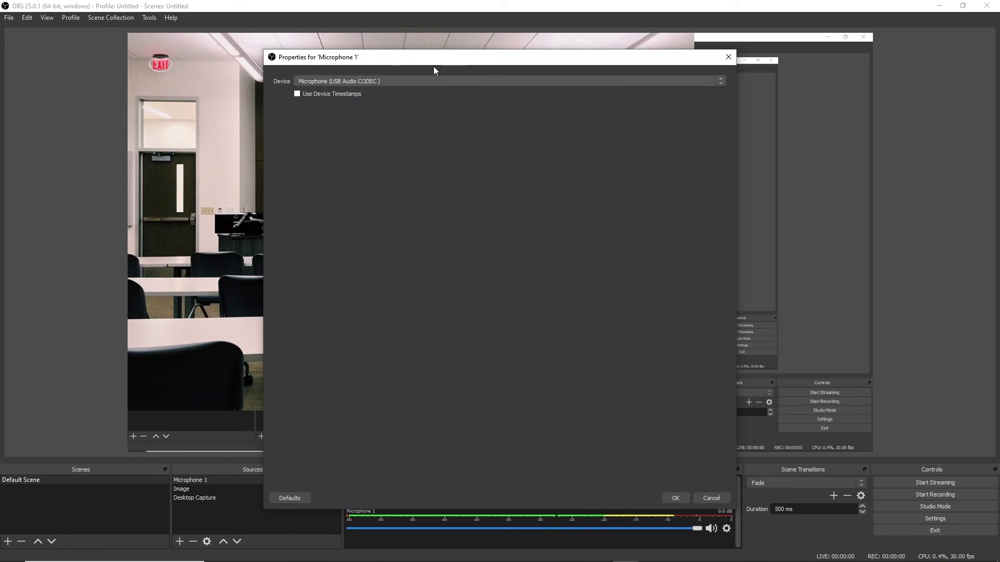
{"action": "left_click", "coordinate": [675, 499]}
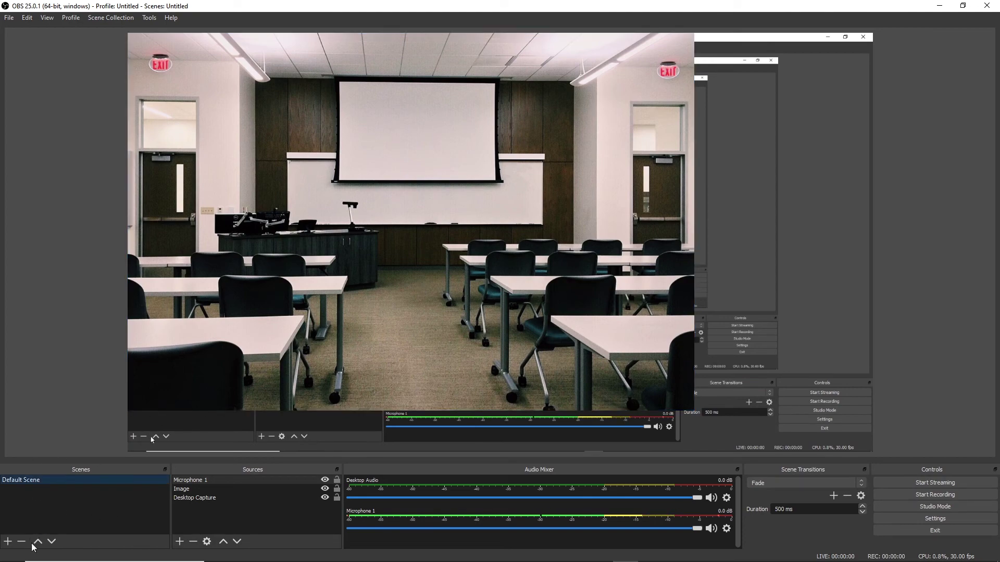
- Add a new scene named Scene 2
{"action": "left_click", "coordinate": [7, 541]}
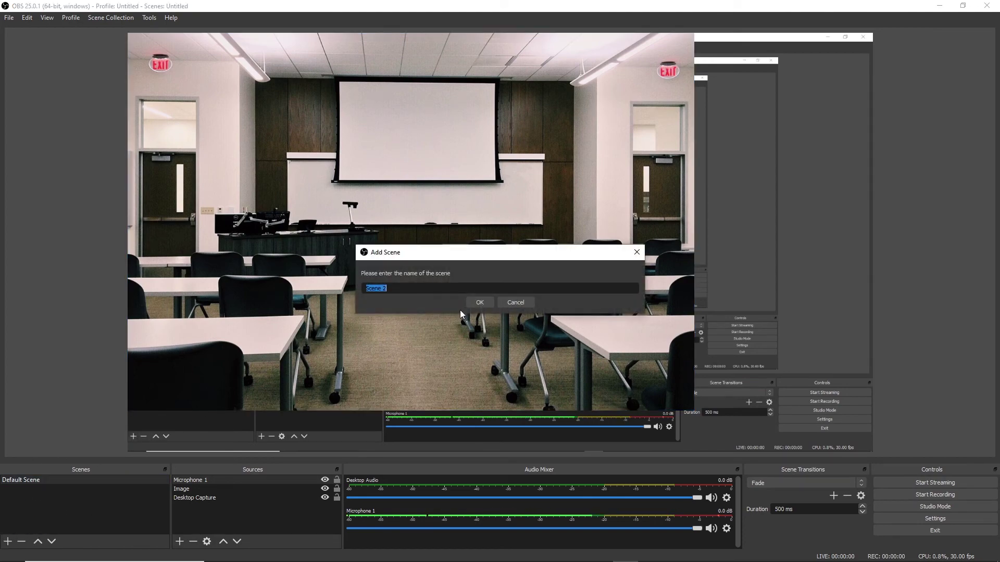
{"action": "left_click", "coordinate": [474, 303]}
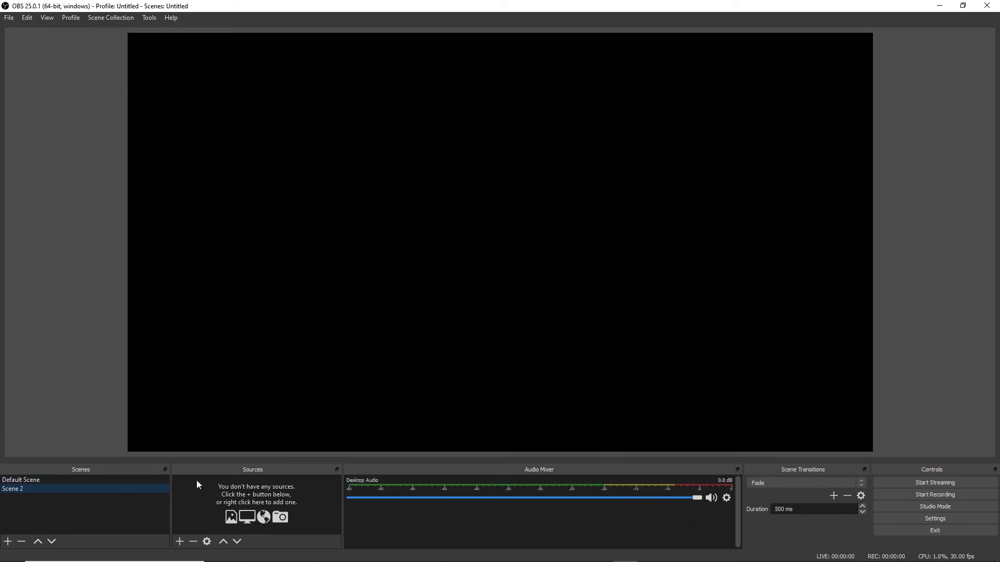
- Switch back and forth between Default Scene and Scene 2 to compare their contents, ending on Default Scene
{"action": "left_click", "coordinate": [29, 481]}
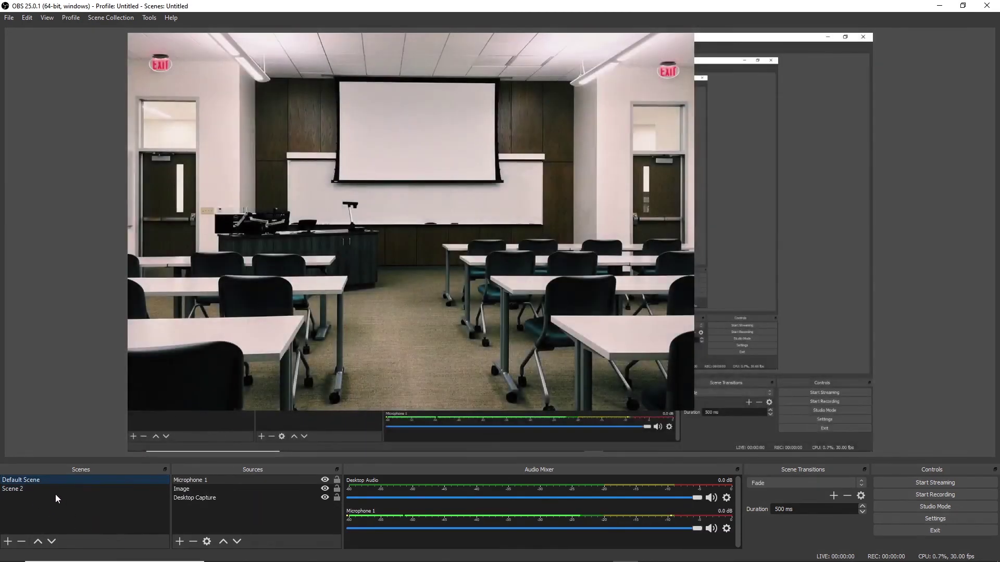
{"action": "left_click", "coordinate": [52, 489]}
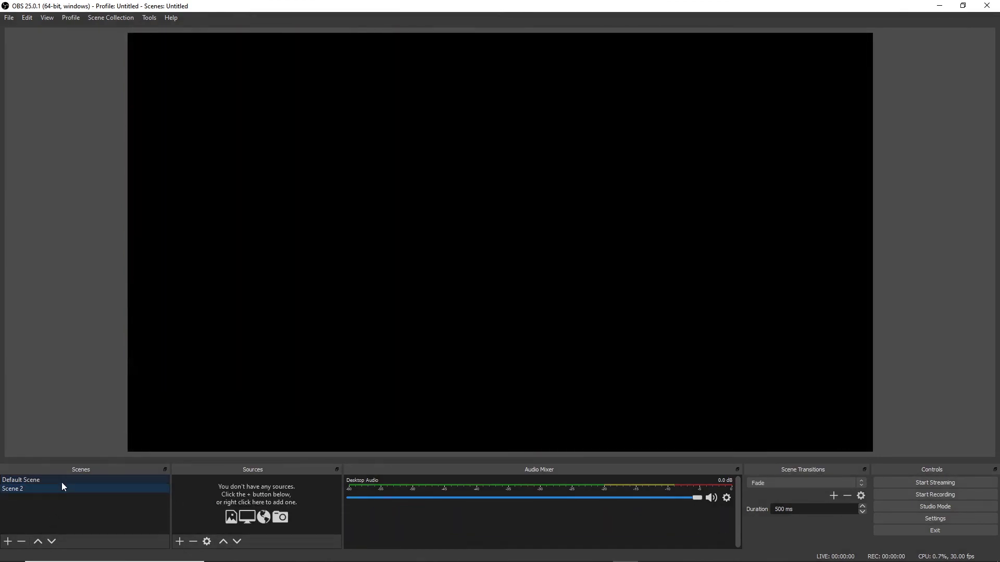
{"action": "left_click", "coordinate": [61, 481]}
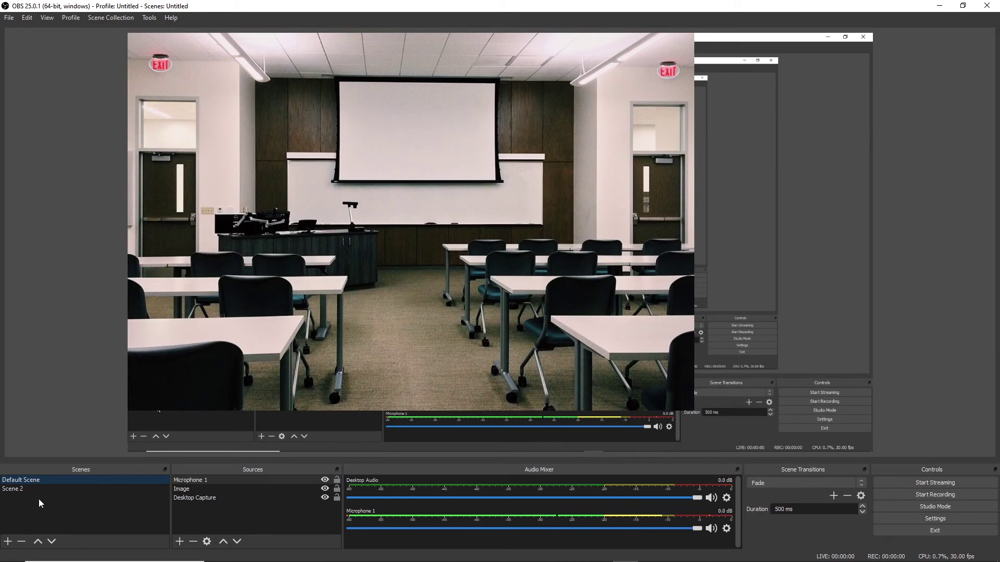
{"action": "left_click", "coordinate": [40, 491]}
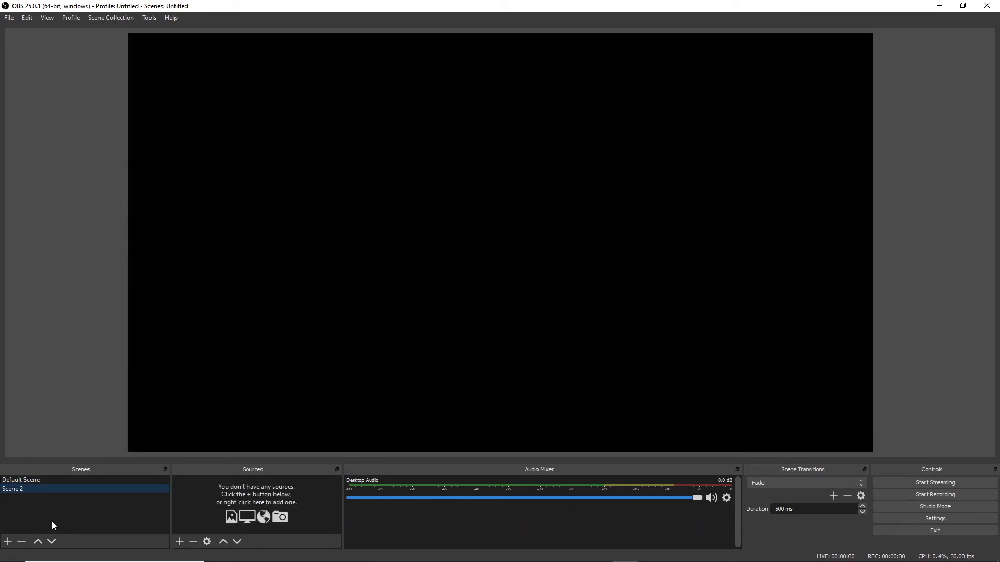
{"action": "left_click", "coordinate": [59, 483]}
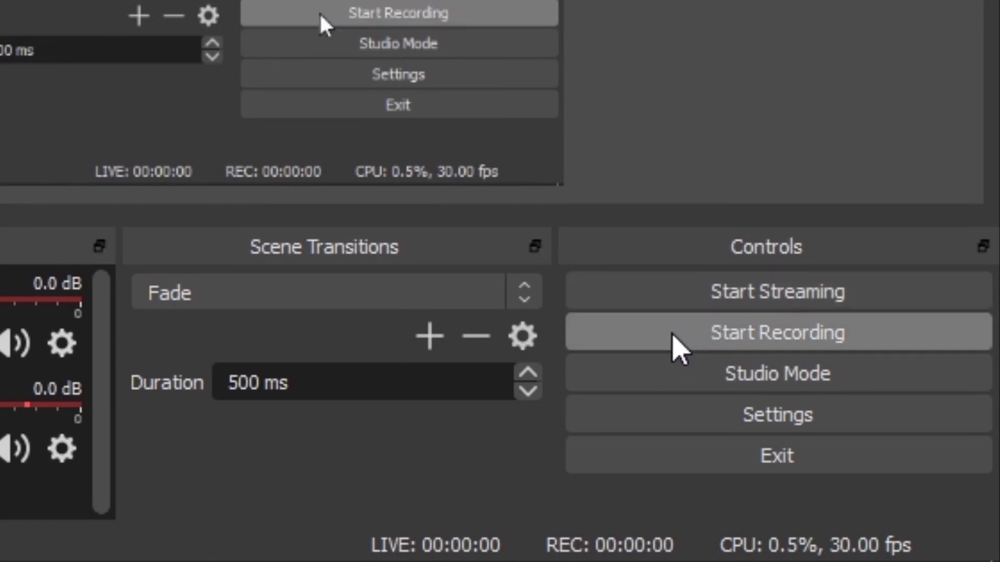
- Record a short take of Default Scene and stop the recording
{"action": "left_click", "coordinate": [676, 346]}
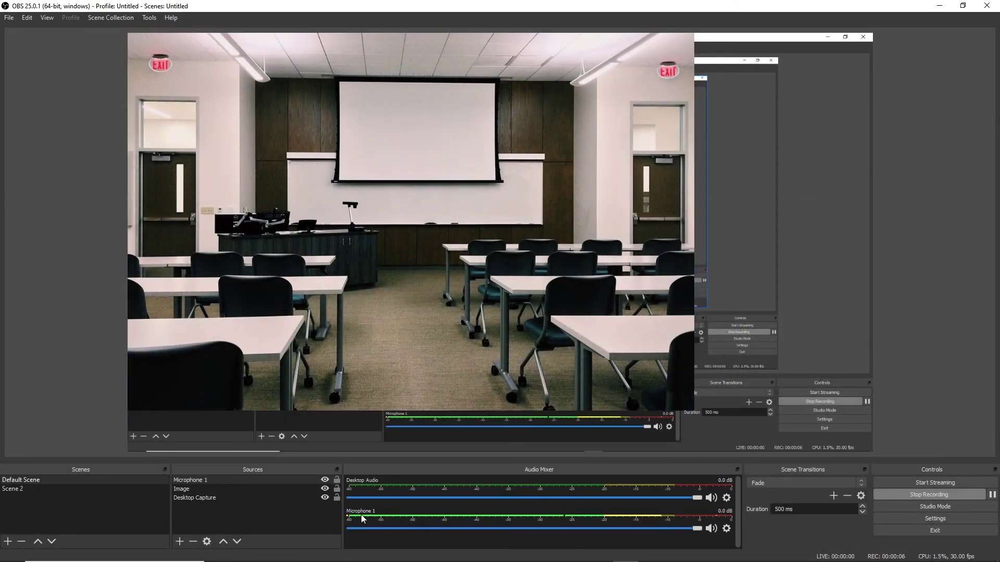
{"action": "left_click", "coordinate": [640, 39]}
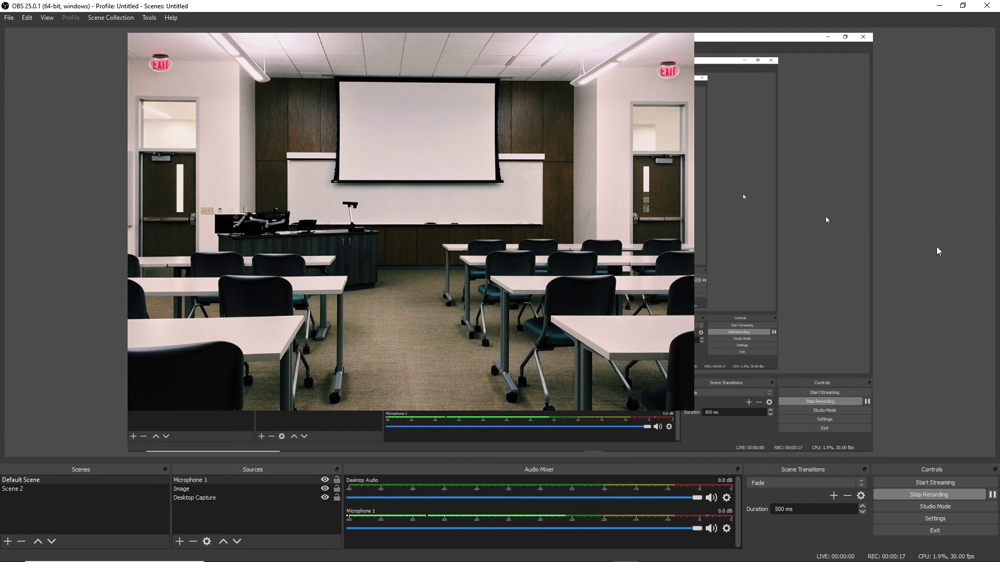
{"action": "left_click", "coordinate": [963, 498]}
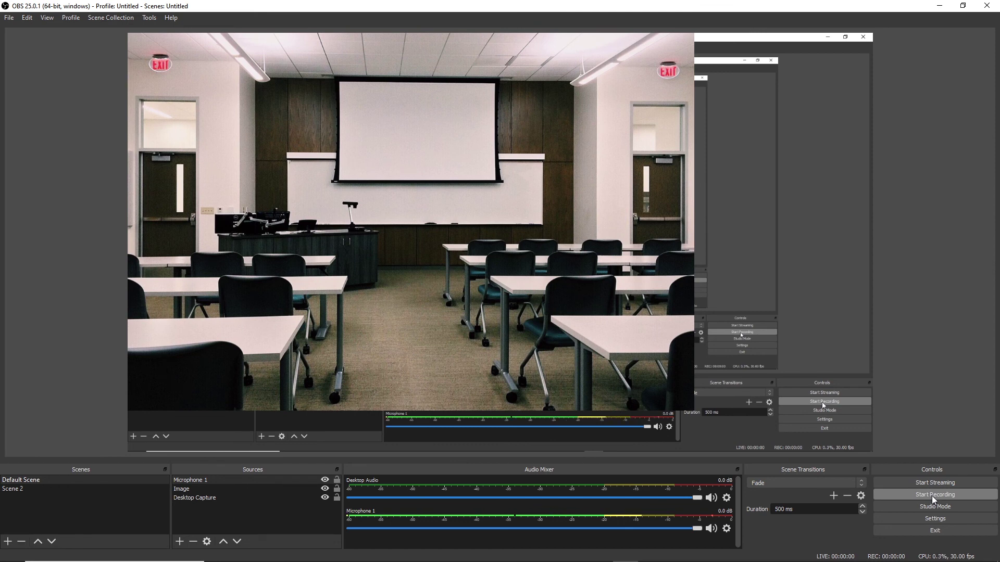
- Open the recording output settings and browse for the folder used as the recording path
{"action": "left_click", "coordinate": [910, 522]}
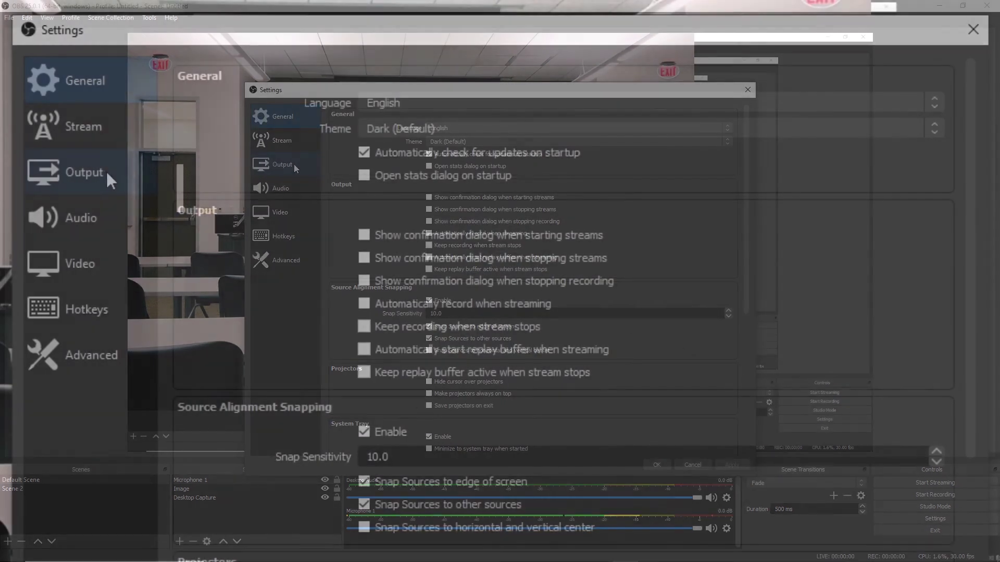
{"action": "left_click", "coordinate": [106, 173]}
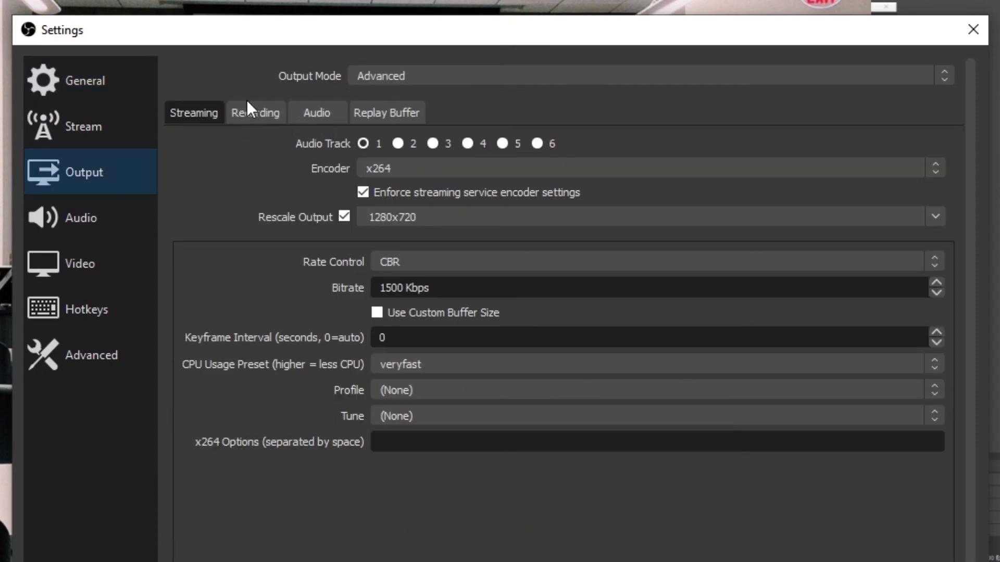
{"action": "left_click", "coordinate": [275, 113]}
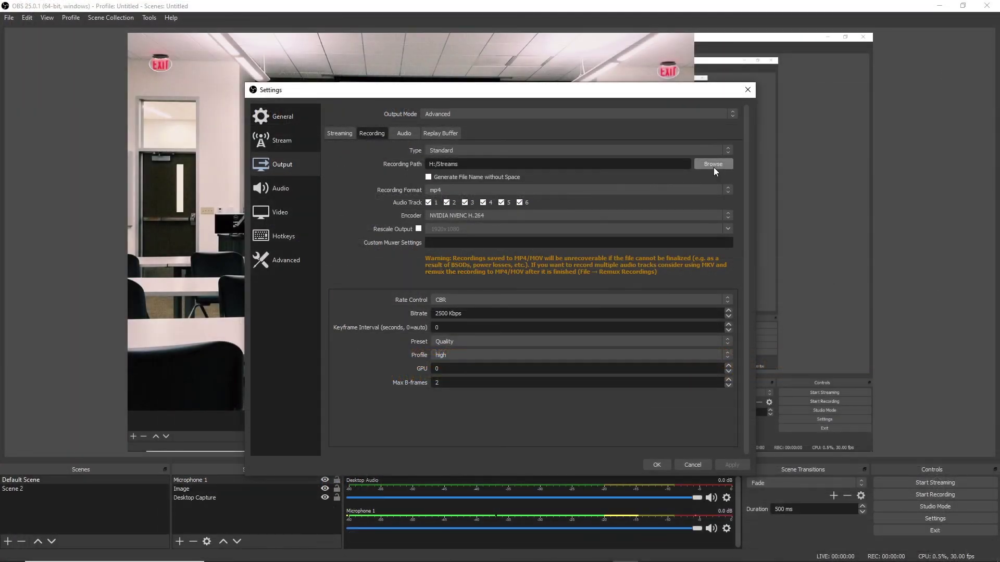
{"action": "left_click", "coordinate": [907, 171]}
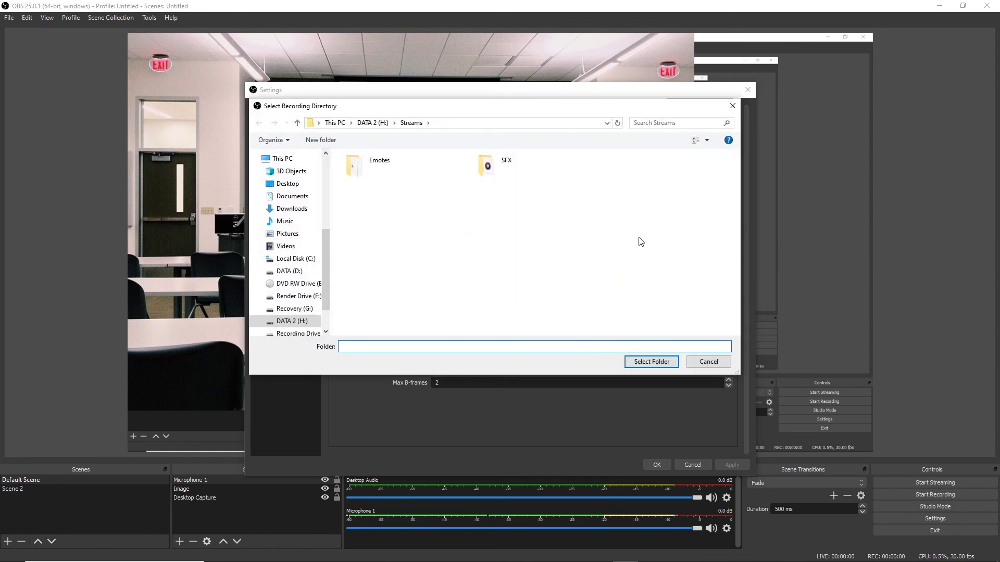